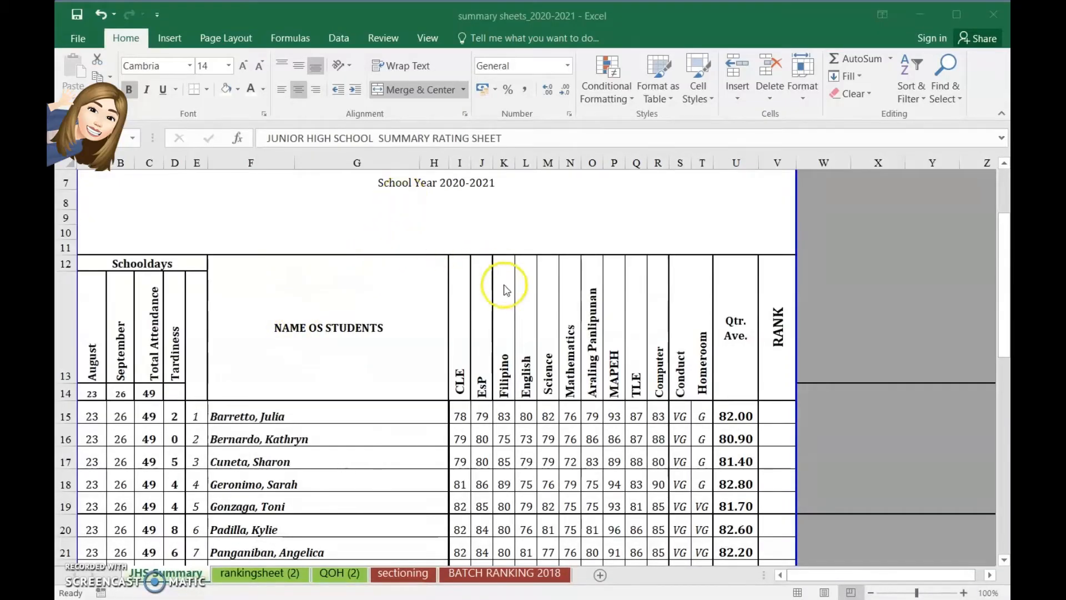
- Select the summary rating sheet from the title in row 6 down through row 55, below the approval and date lines
scroll(344, 275, down, 4)
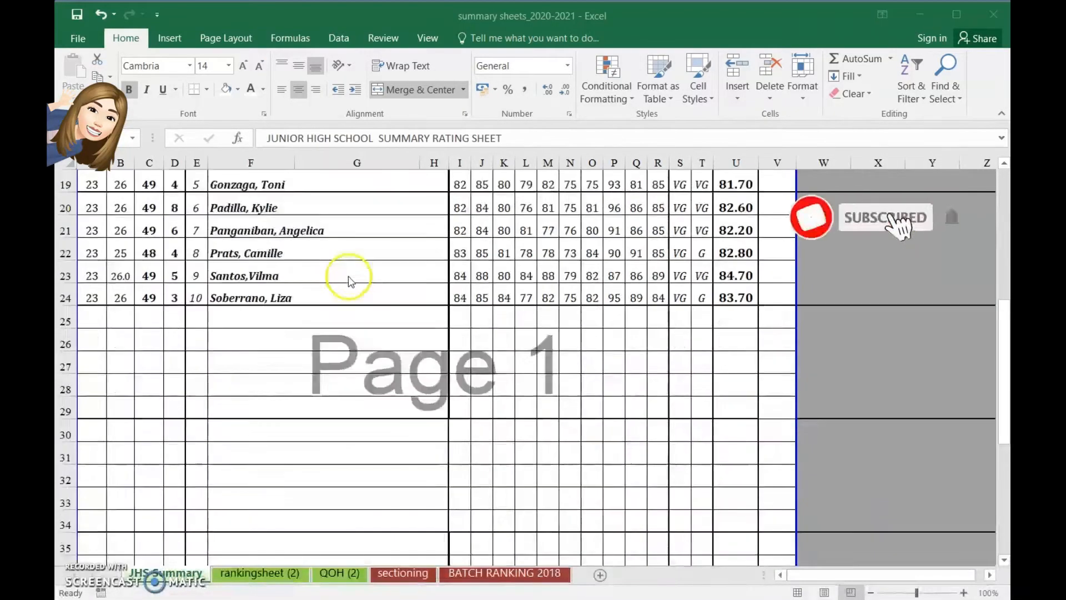
scroll(352, 278, up, 3)
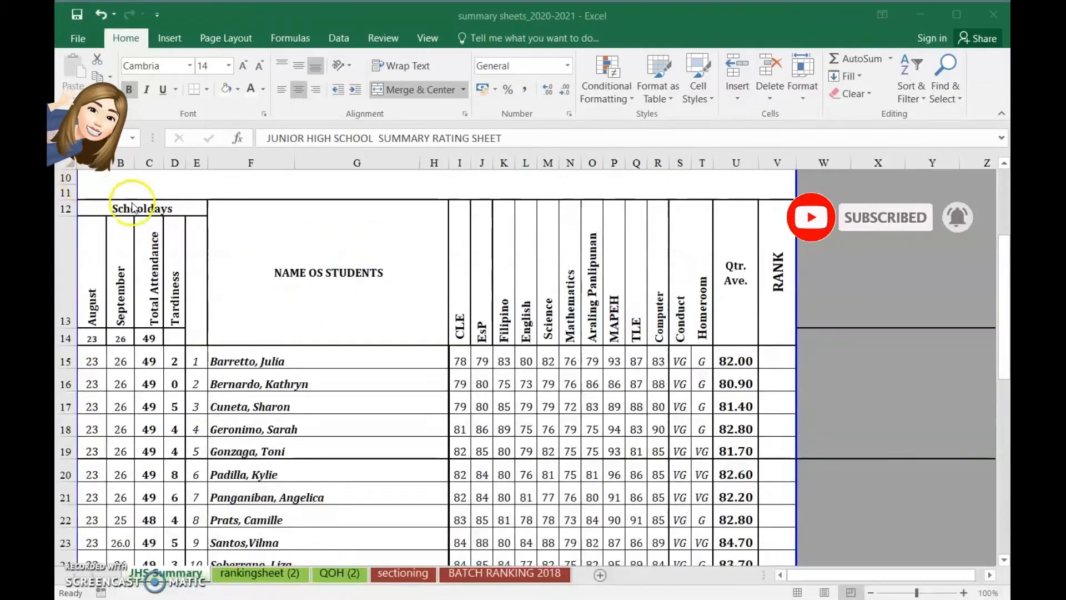
scroll(131, 225, up, 3)
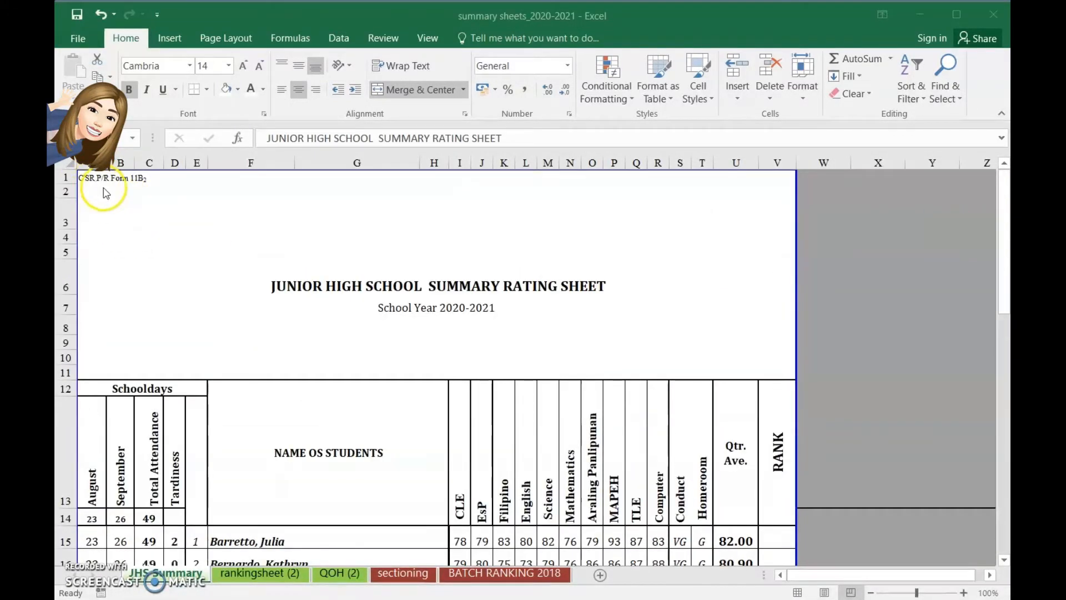
click(138, 195)
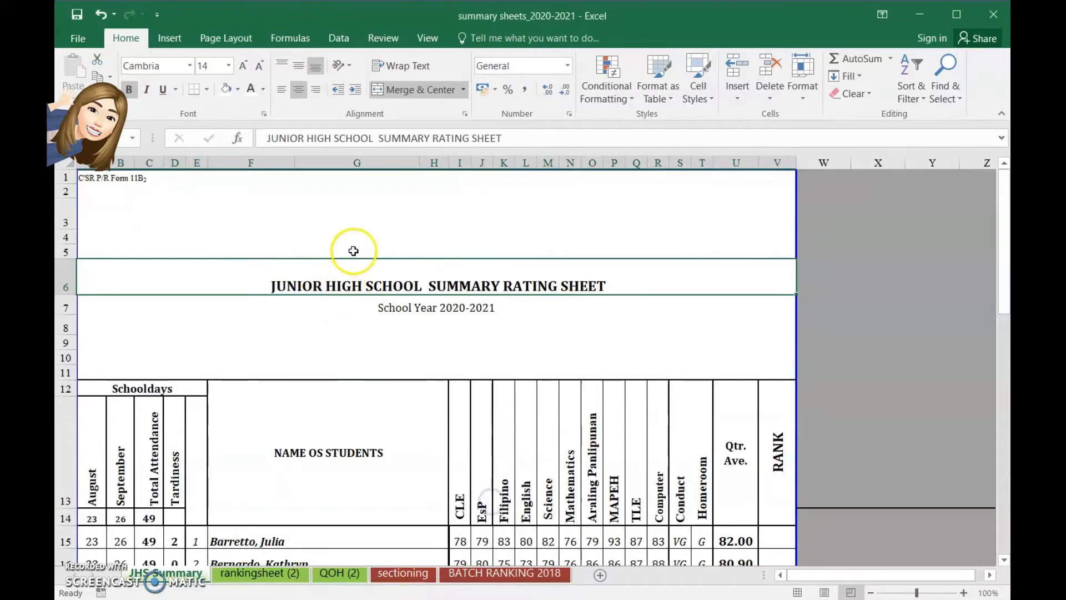
drag(352, 266, 448, 465)
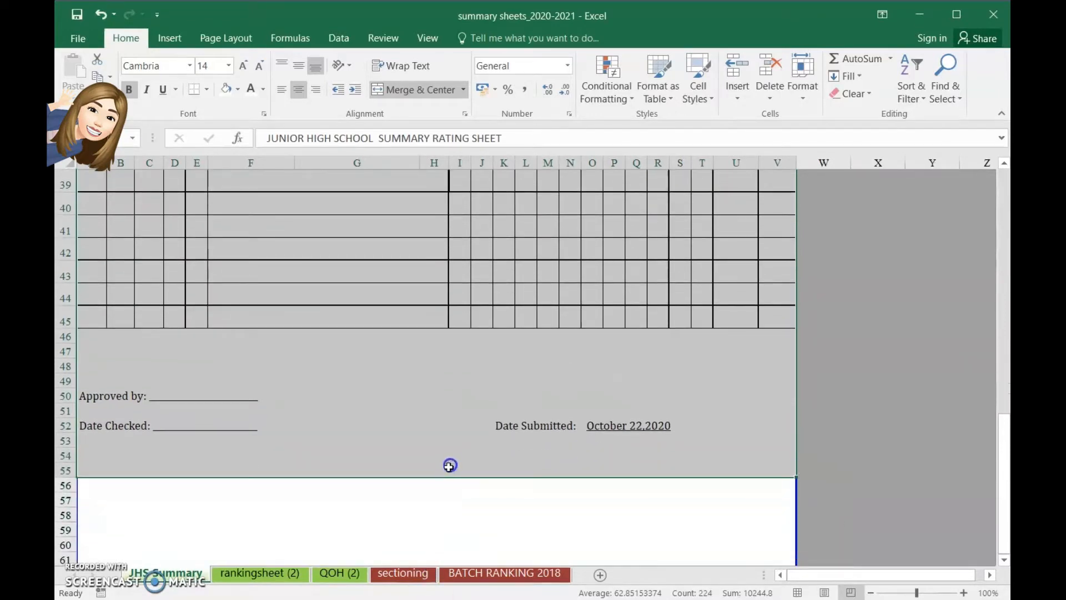
scroll(471, 338, up, 7)
scroll(471, 338, up, 6)
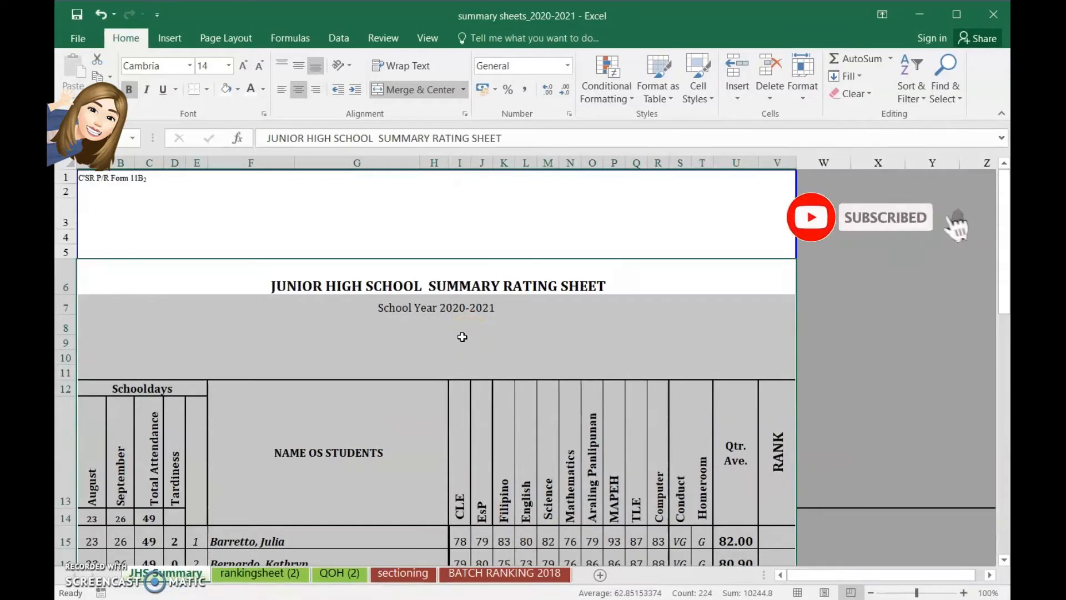
click(495, 335)
click(247, 577)
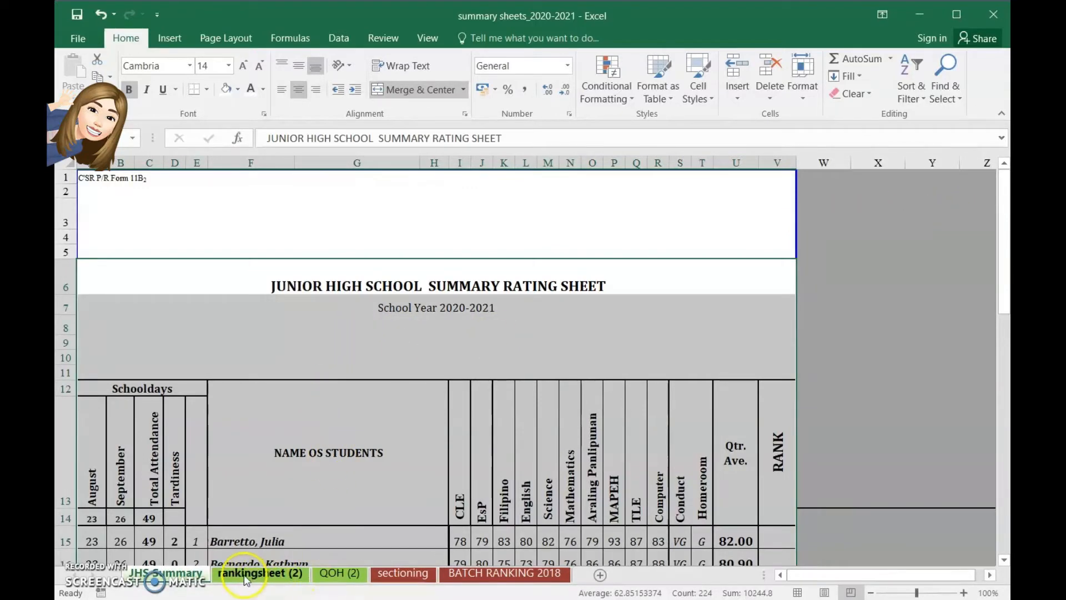
click(529, 577)
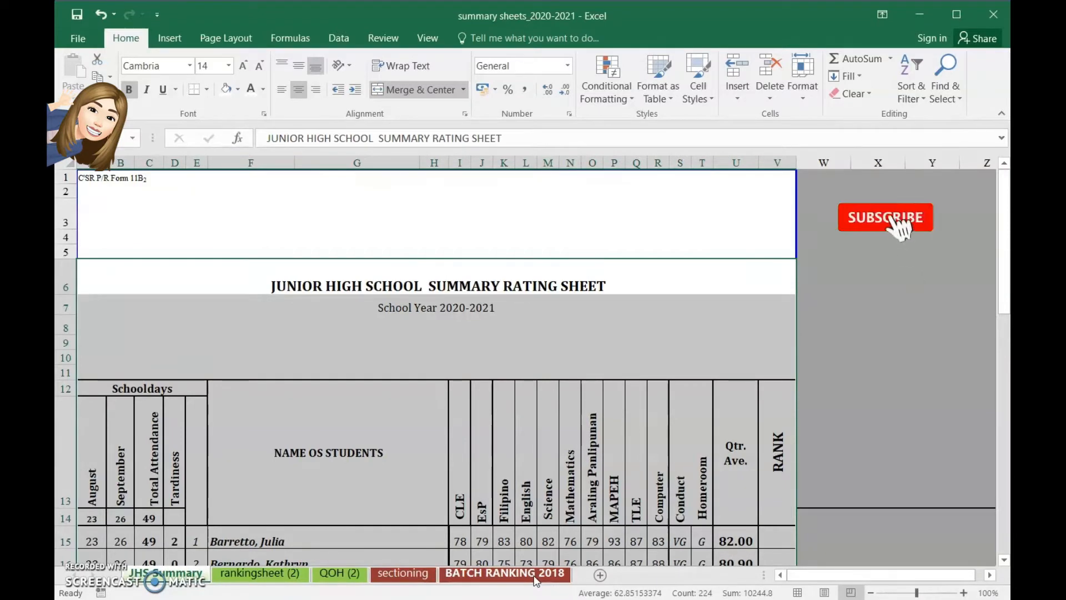
- Start saving a copy of the workbook and choose the Documents folder as its location
click(82, 40)
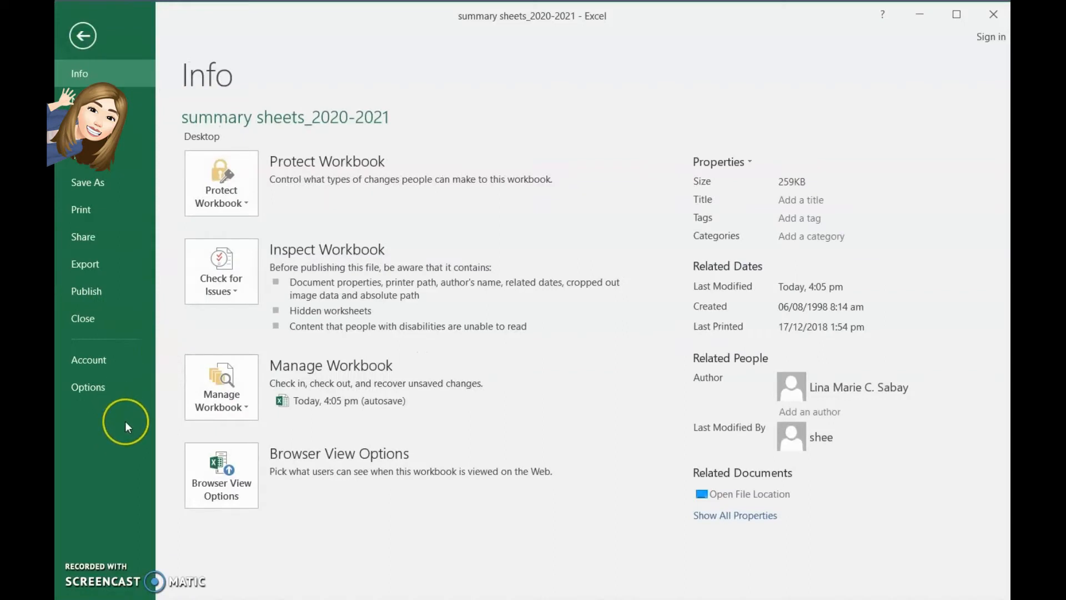
click(85, 184)
click(236, 256)
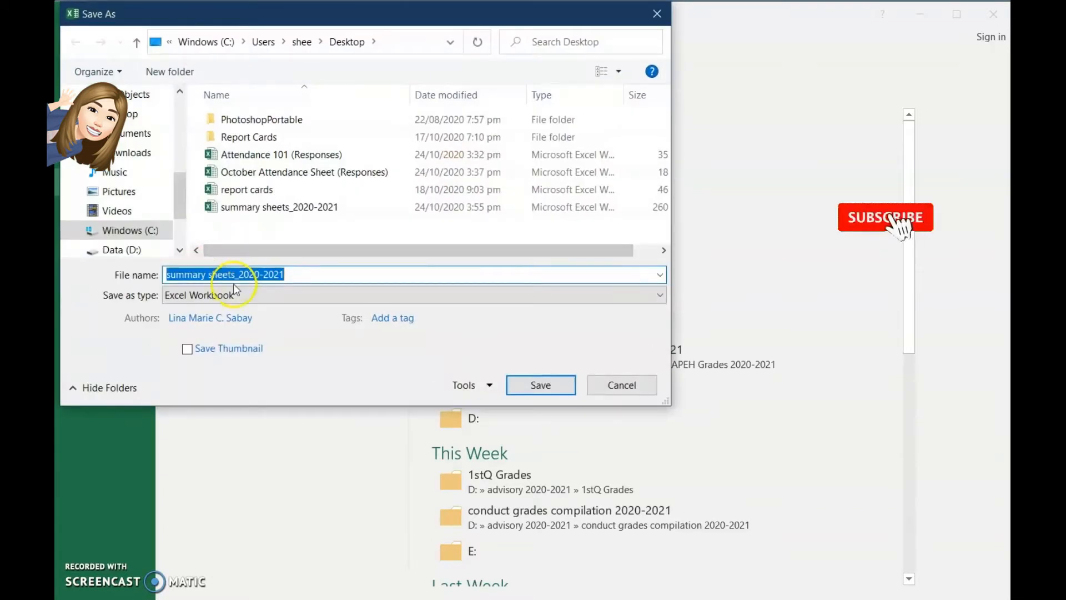
click(131, 114)
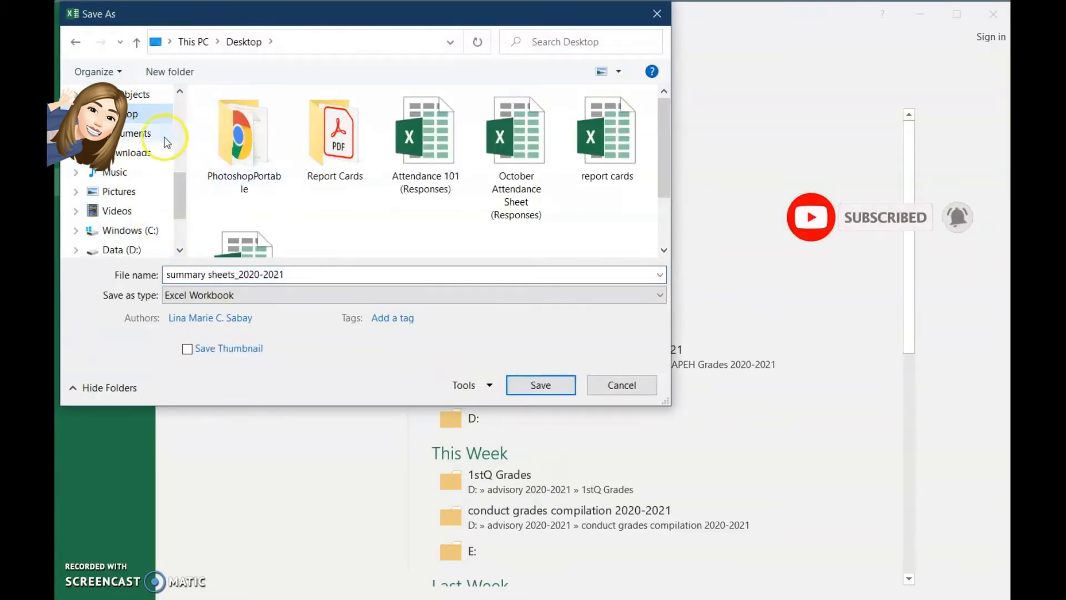
click(135, 134)
- Name the copy "summary sheets pdf" and set its file type to PDF
click(263, 274)
drag(308, 275, 161, 274)
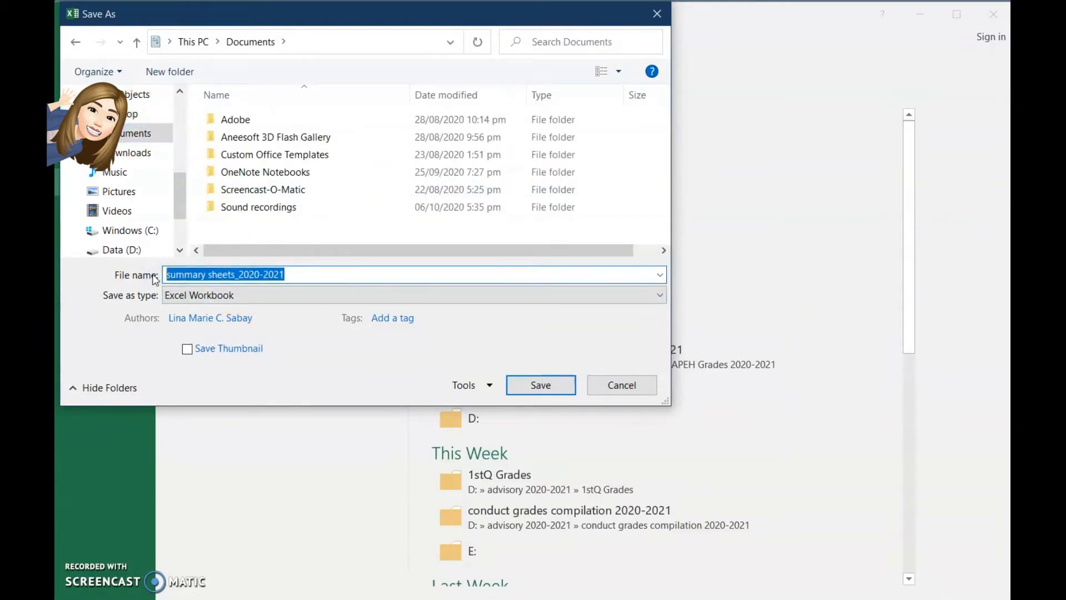
text(summar)
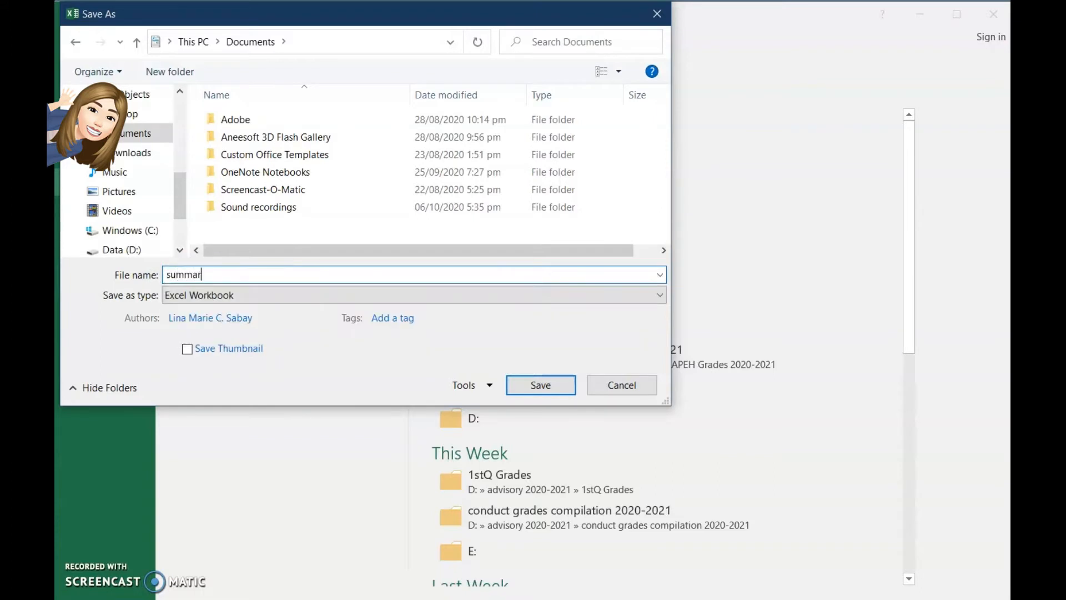
text(y sheets)
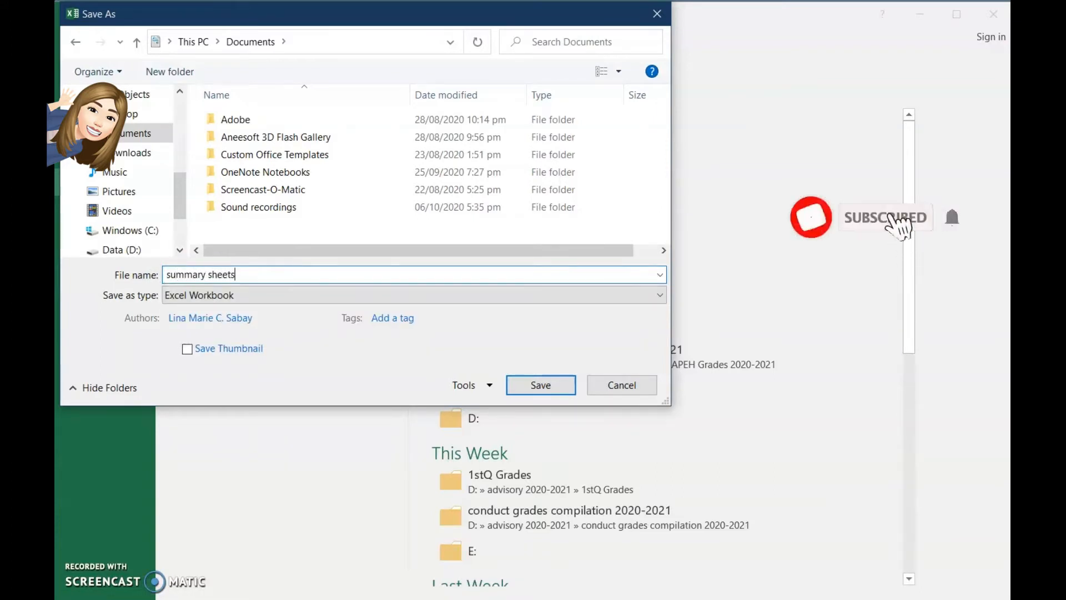
text( pdf)
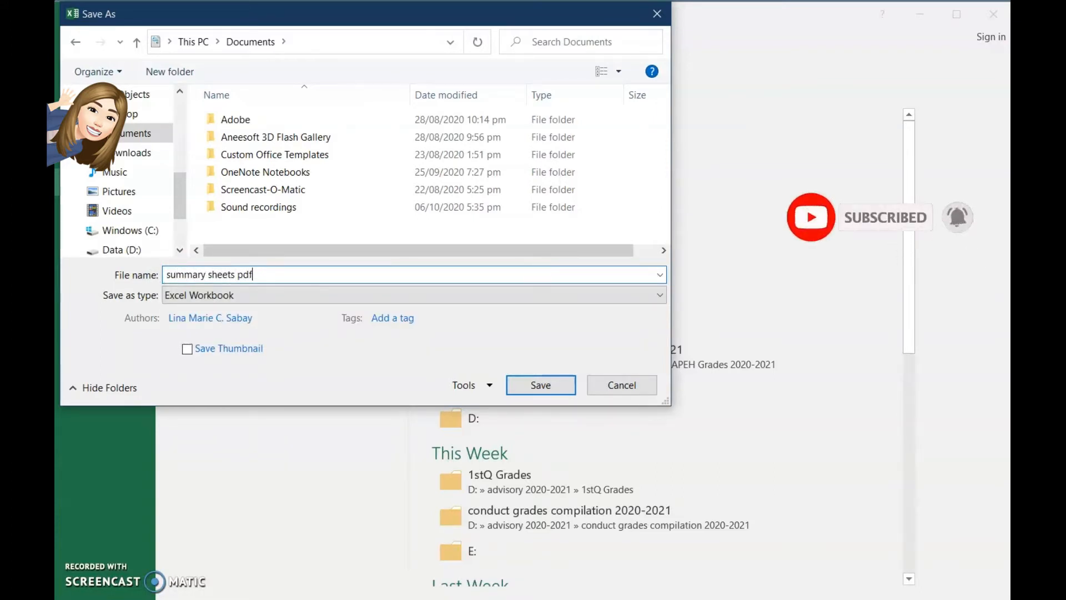
click(202, 294)
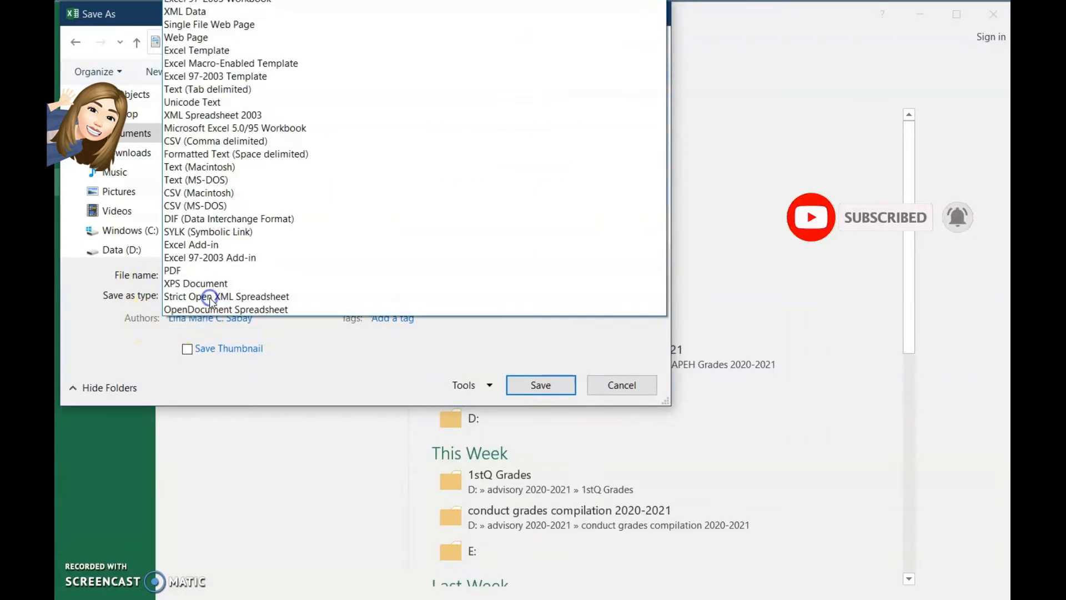
click(195, 271)
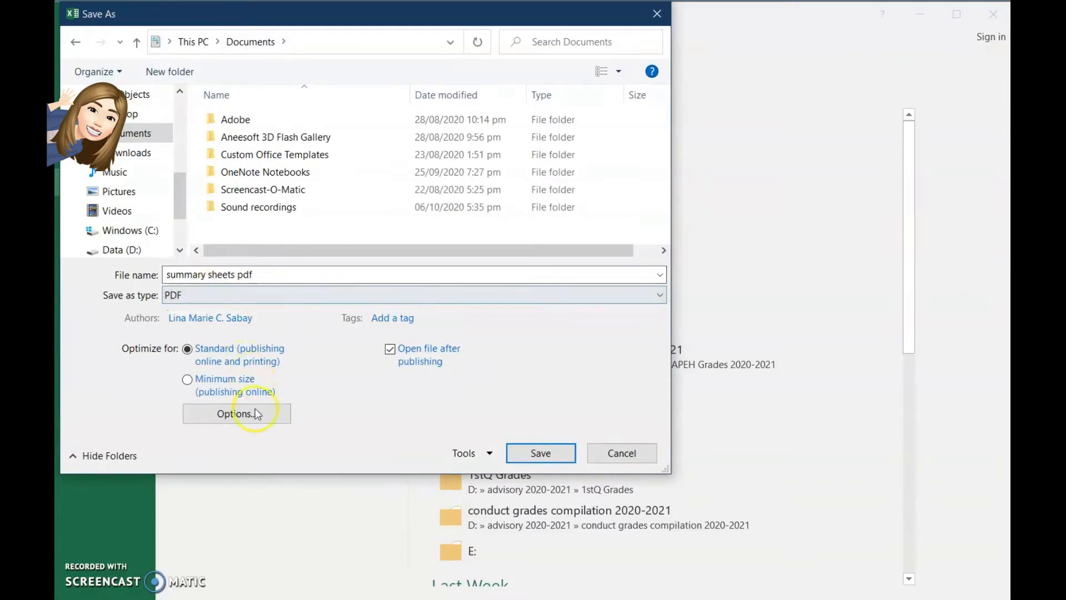
- Set the PDF to publish only the selection, save it, and look through the resulting page
click(239, 421)
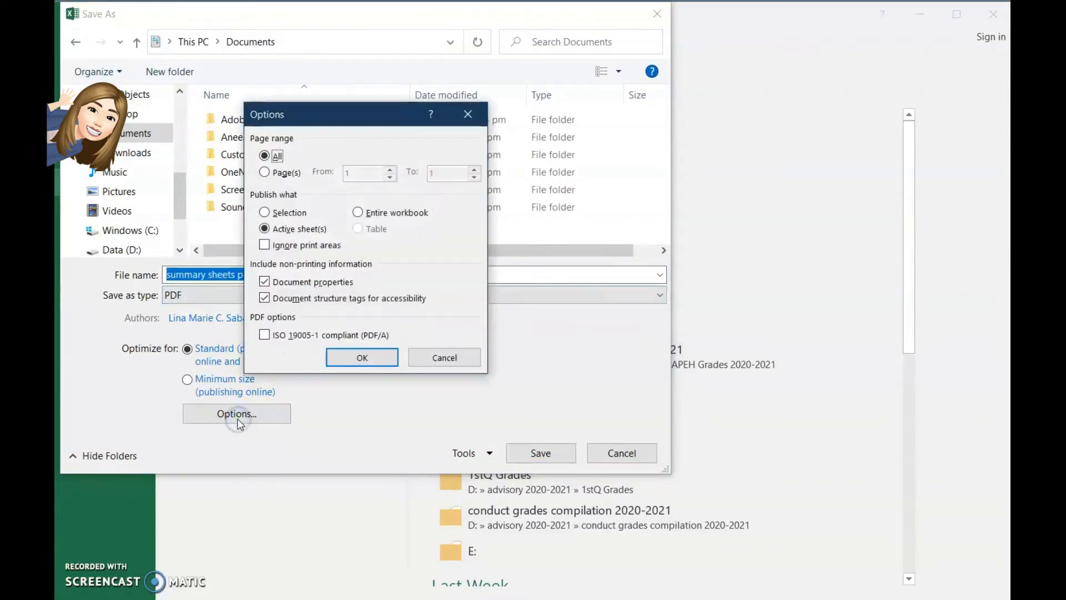
click(292, 218)
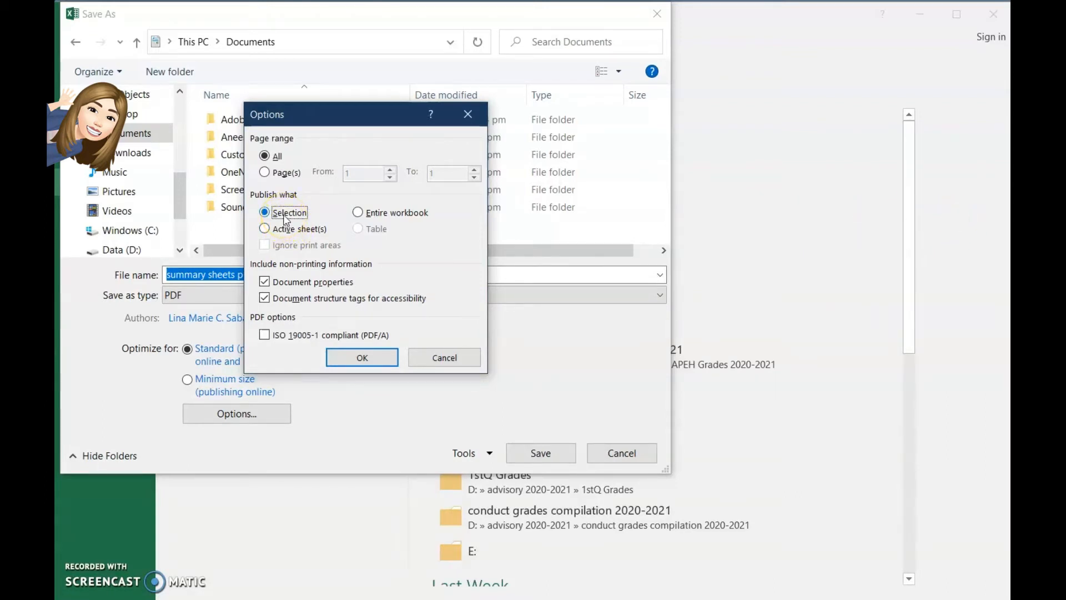
click(362, 359)
click(540, 453)
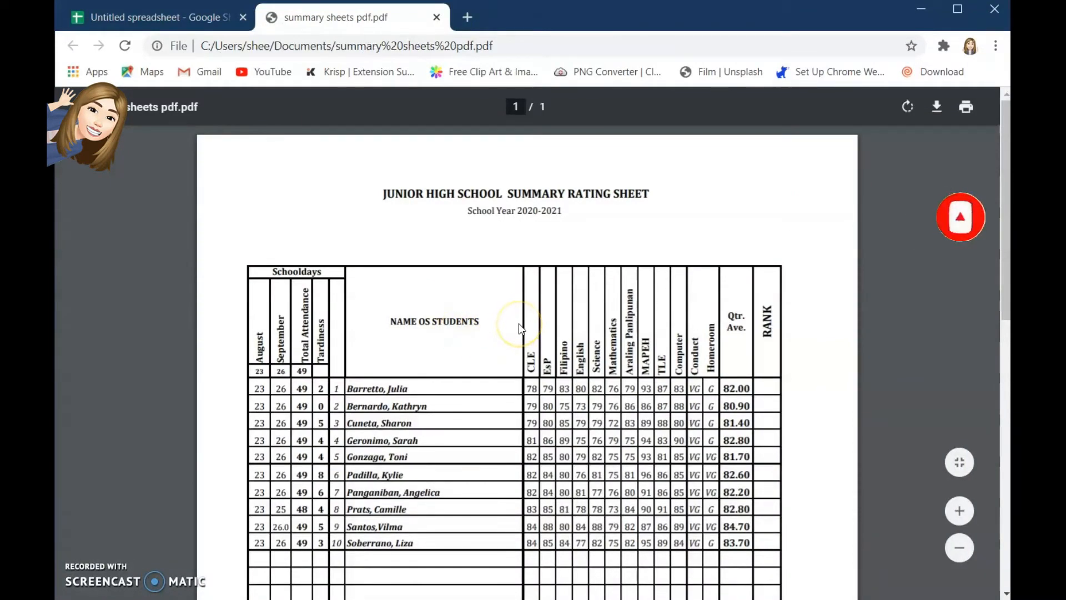
scroll(521, 328, down, 10)
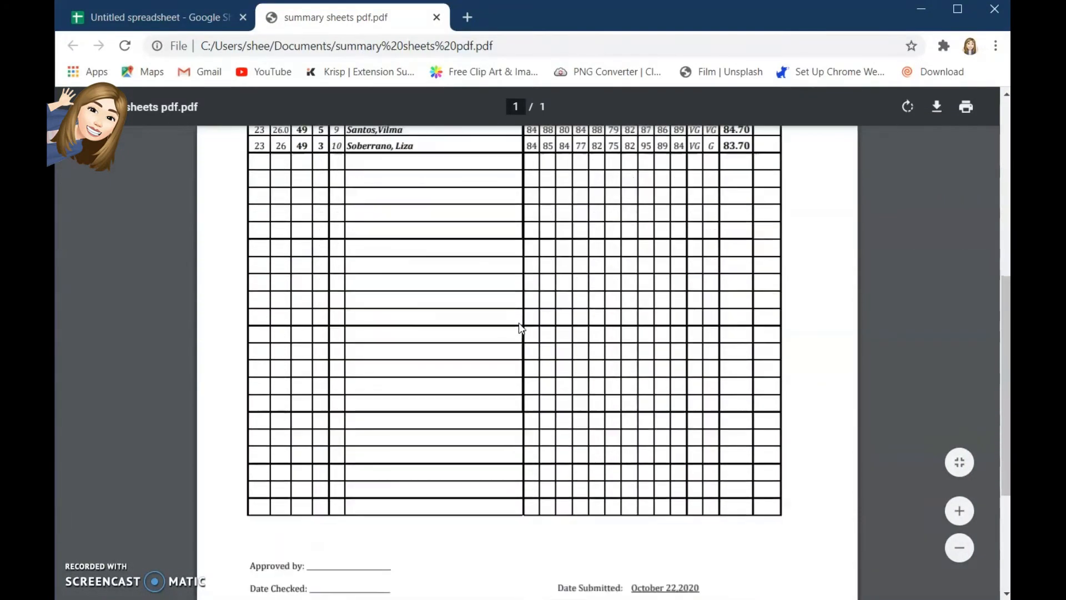
scroll(521, 327, up, 10)
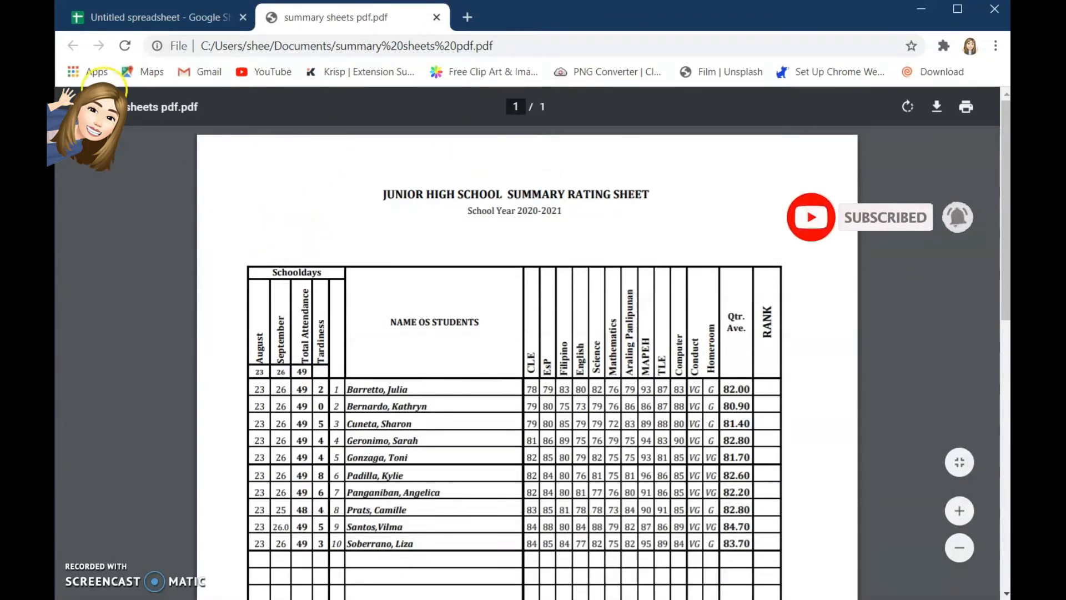
- Switch to the Google Sheets spreadsheet and select the whole grades table from cell B1 down through row 20
click(136, 19)
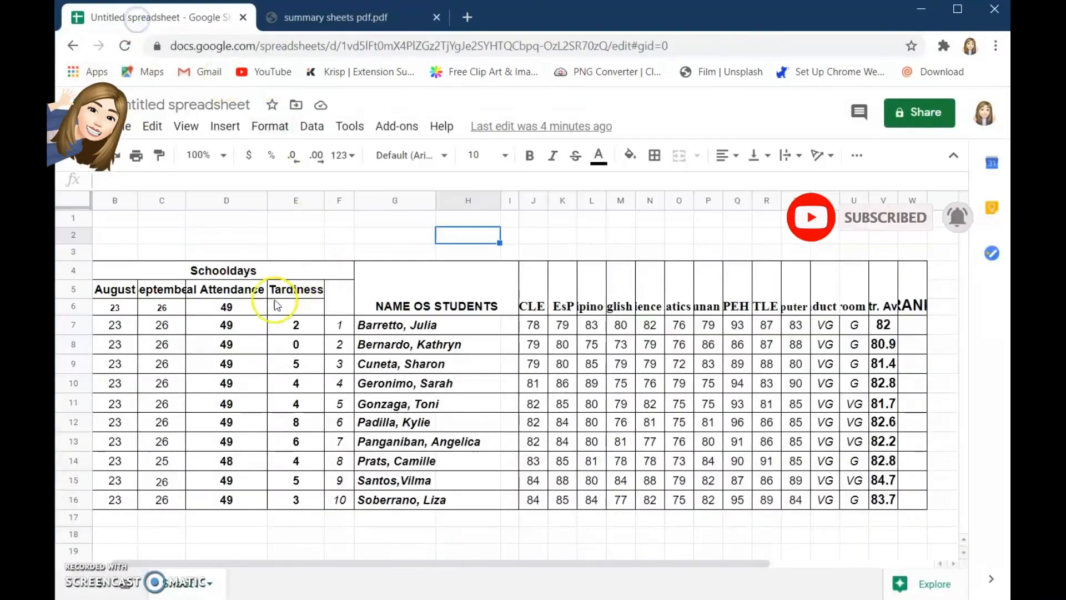
scroll(495, 431, down, 3)
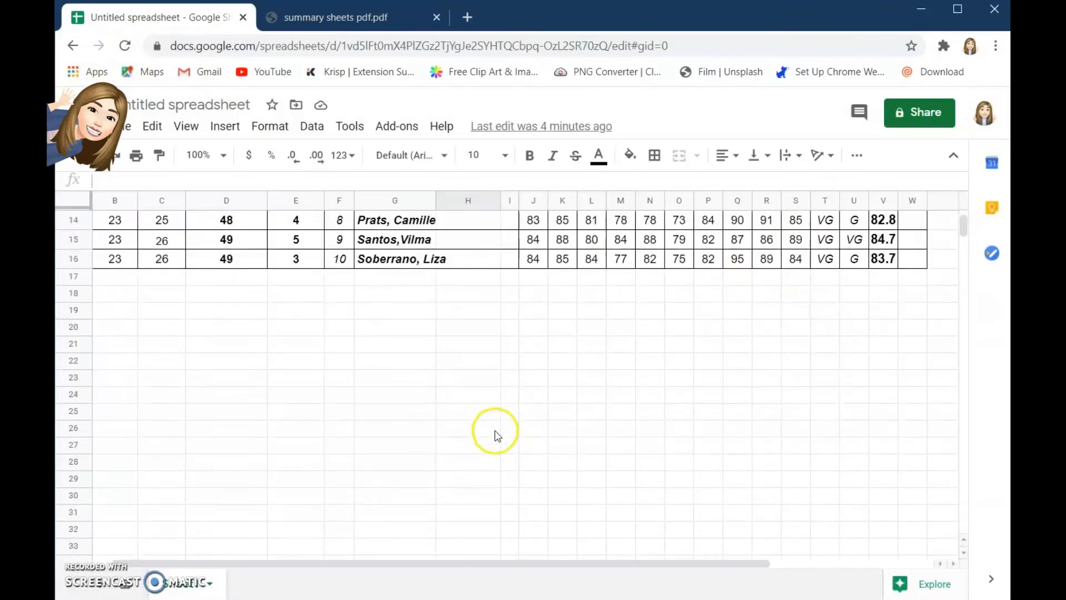
scroll(476, 423, up, 3)
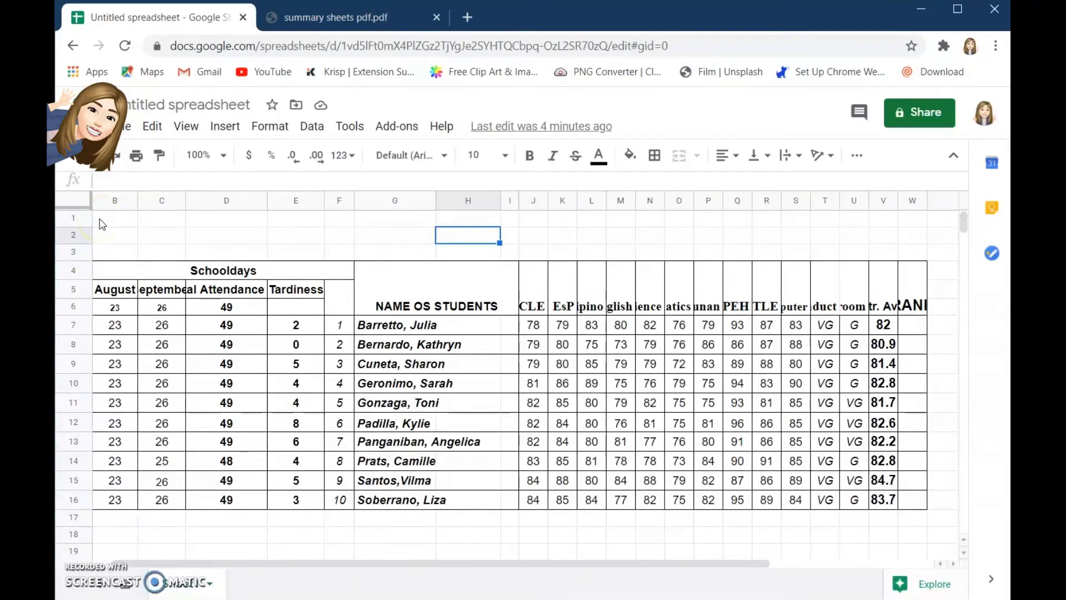
drag(103, 223, 948, 473)
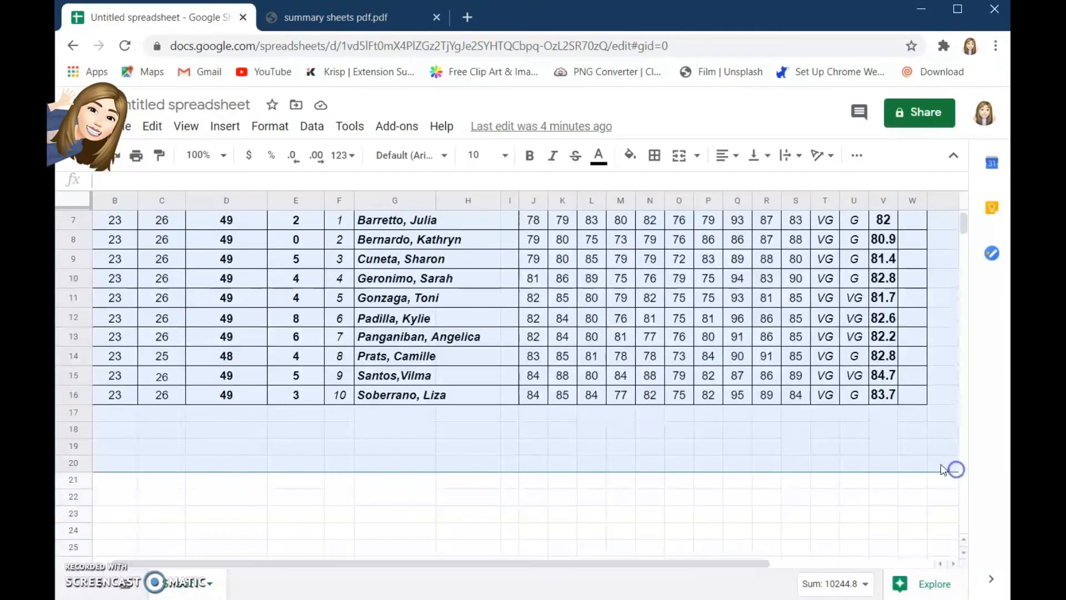
scroll(949, 421, up, 3)
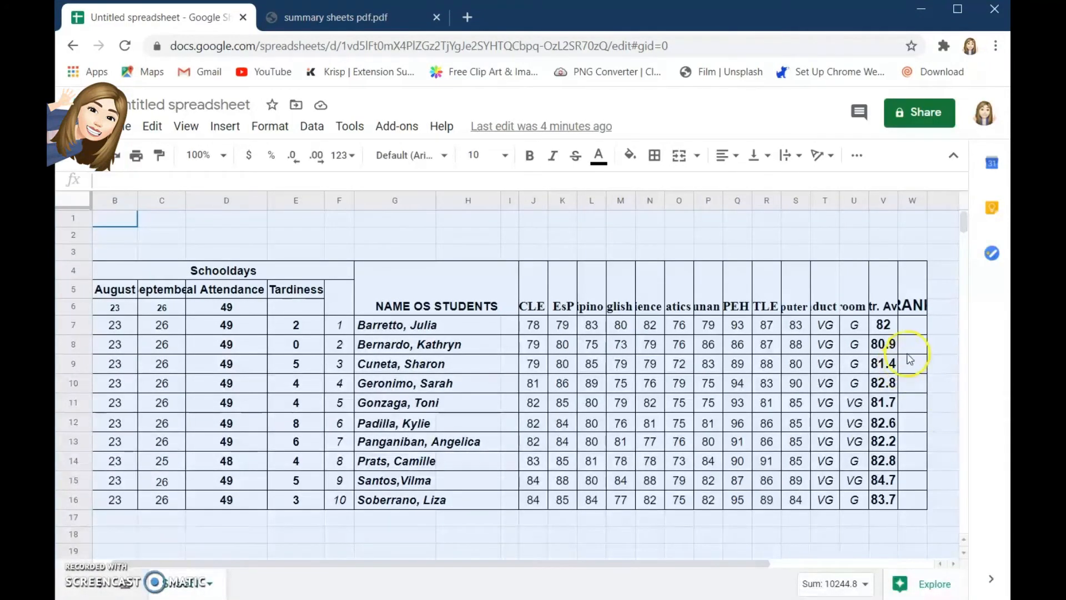
- Open the PDF download settings for the spreadsheet
click(125, 128)
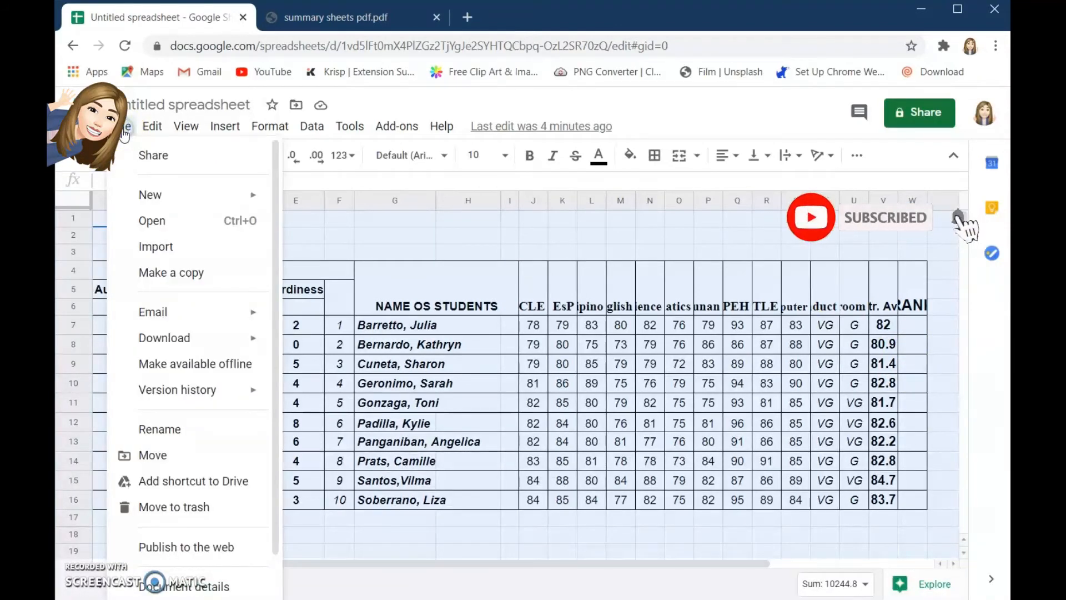
click(218, 339)
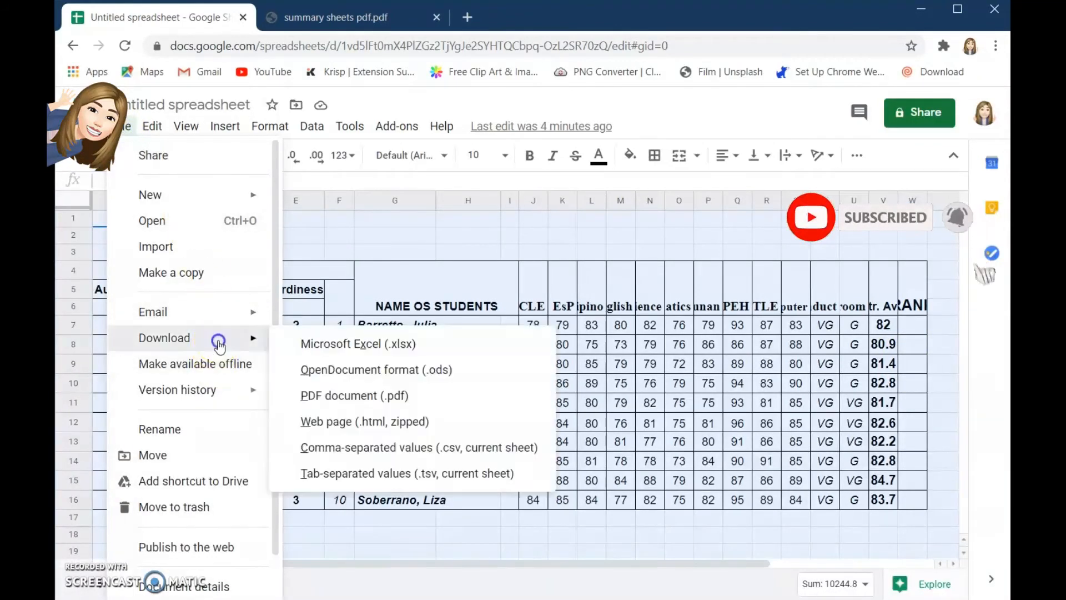
click(353, 403)
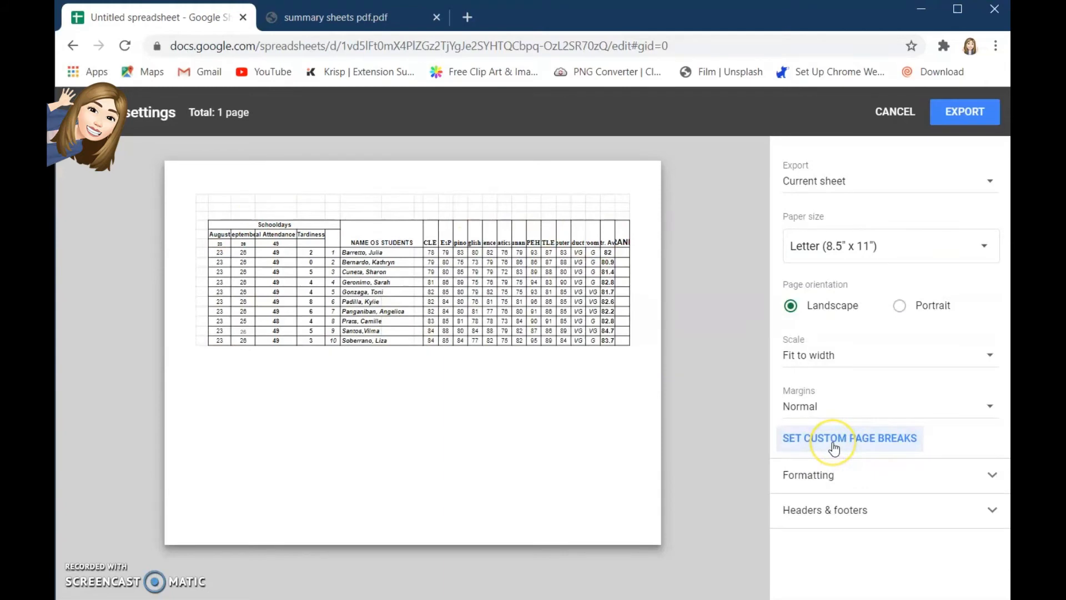
- Set custom page breaks with the vertical break moved from after column S to after column W, and confirm them
click(833, 443)
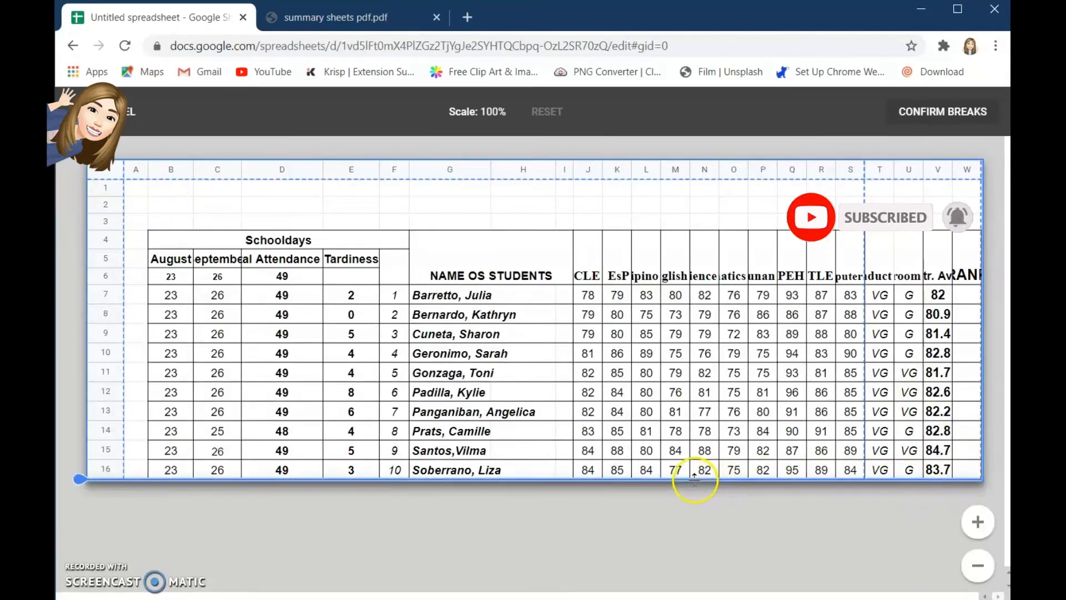
drag(694, 583, 694, 593)
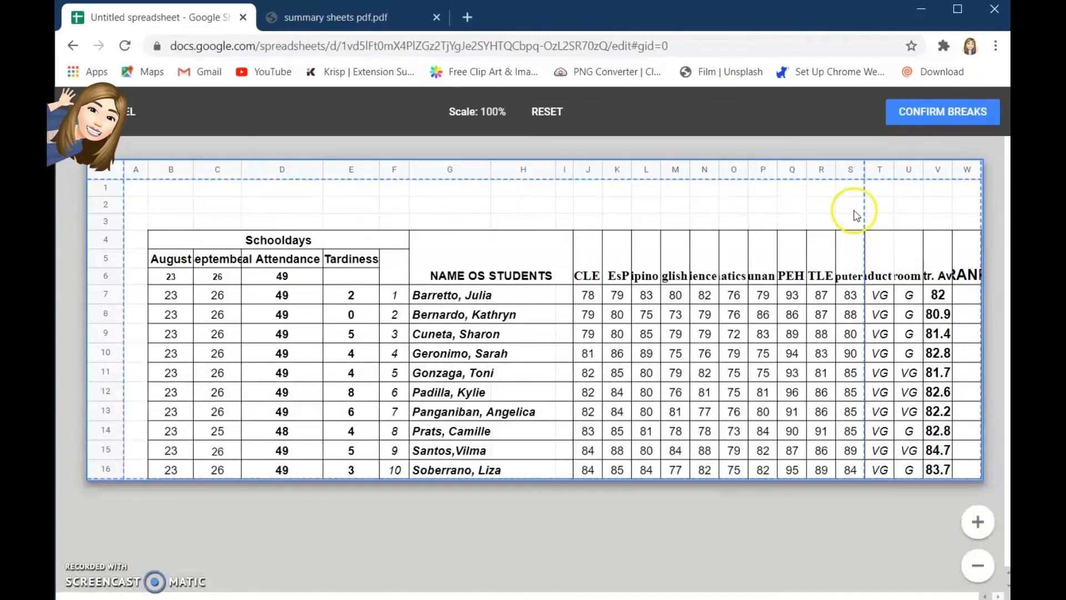
drag(865, 209, 983, 208)
click(936, 120)
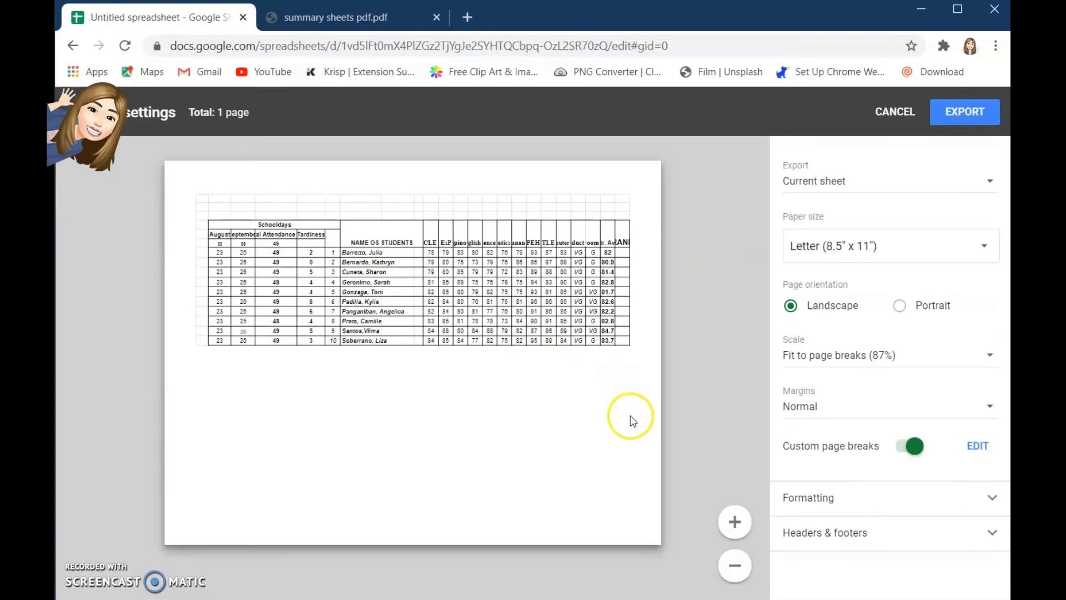
- Export the current sheet as a PDF and open the downloaded file
click(965, 116)
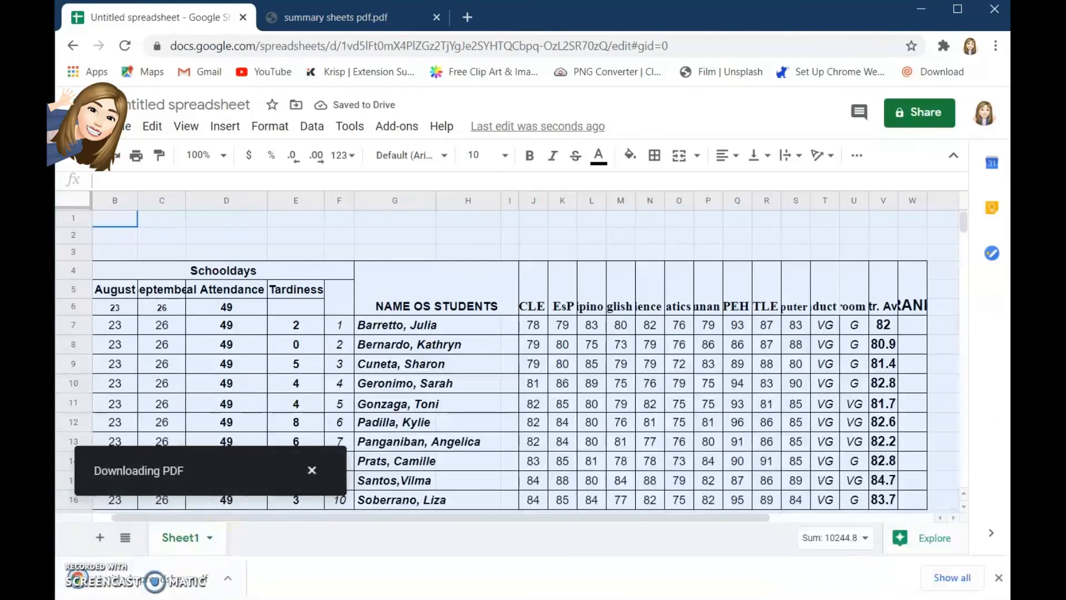
click(229, 585)
click(277, 454)
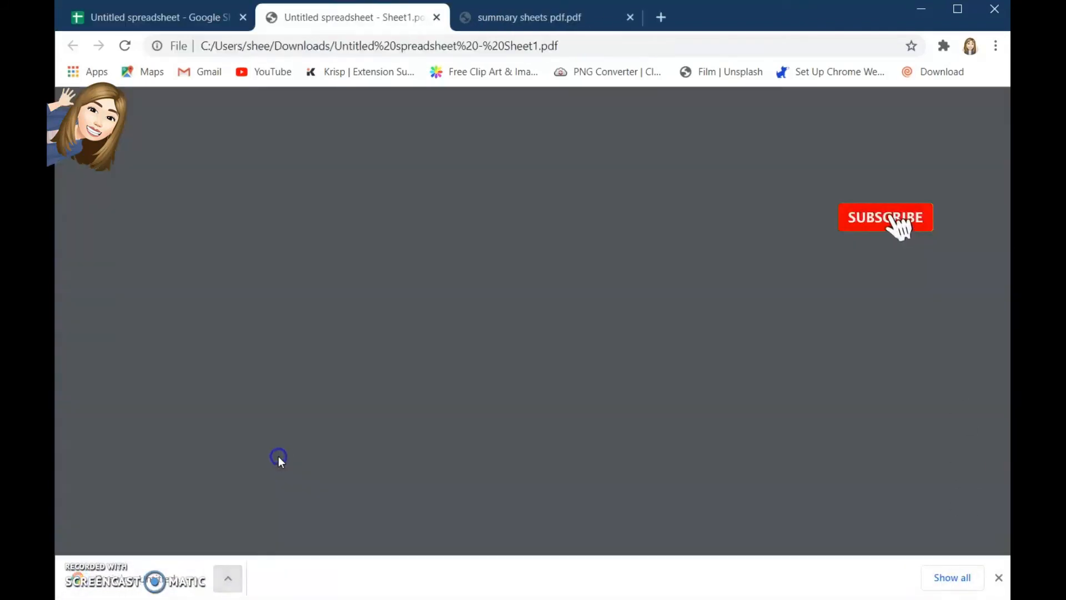